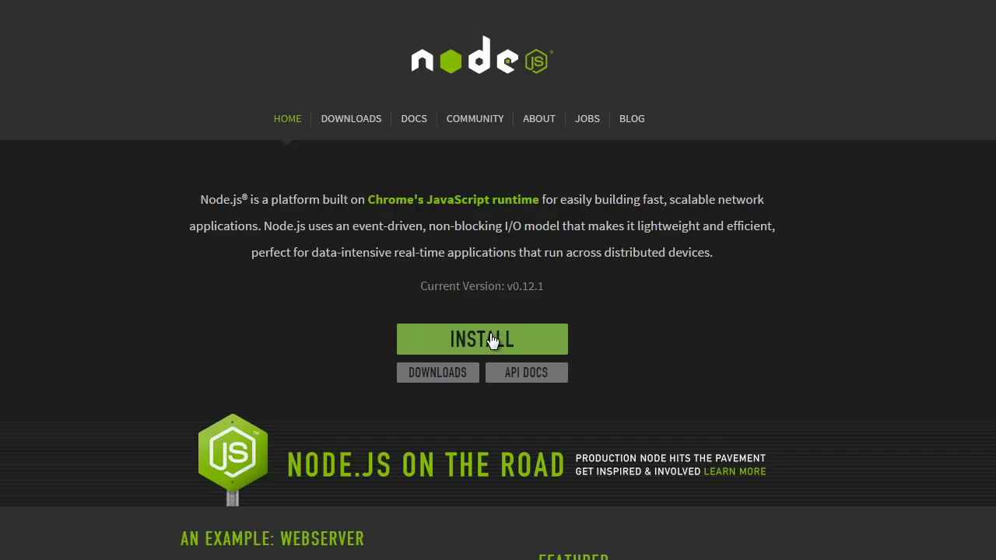
- Download the Node.js v0.12.1 64-bit installer, launch it, and clear the other windows from the desktop
click(492, 340)
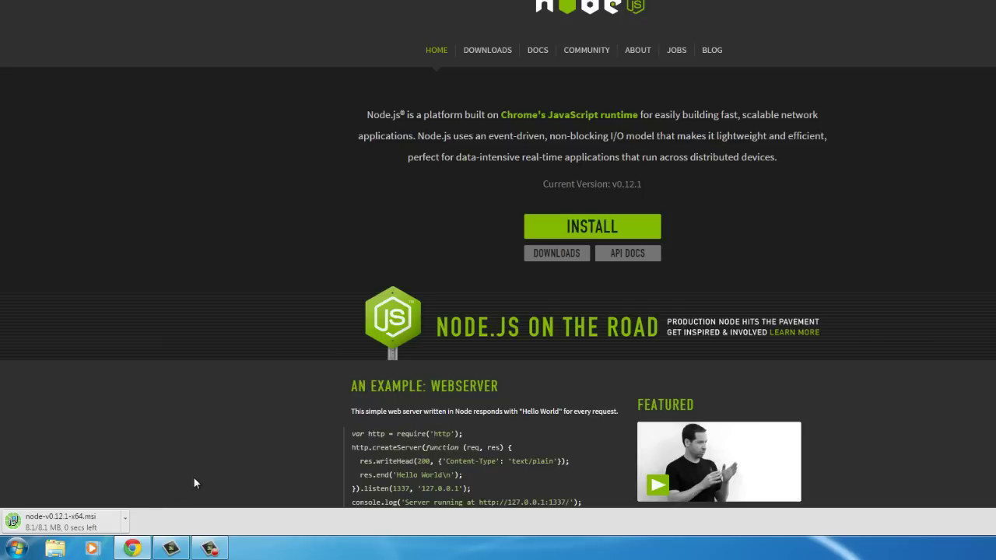
click(53, 523)
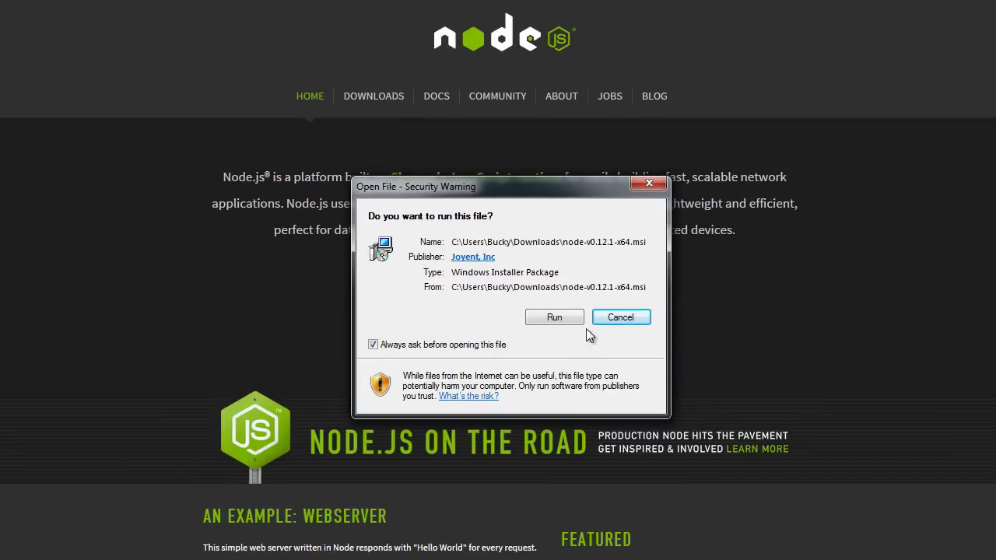
click(557, 317)
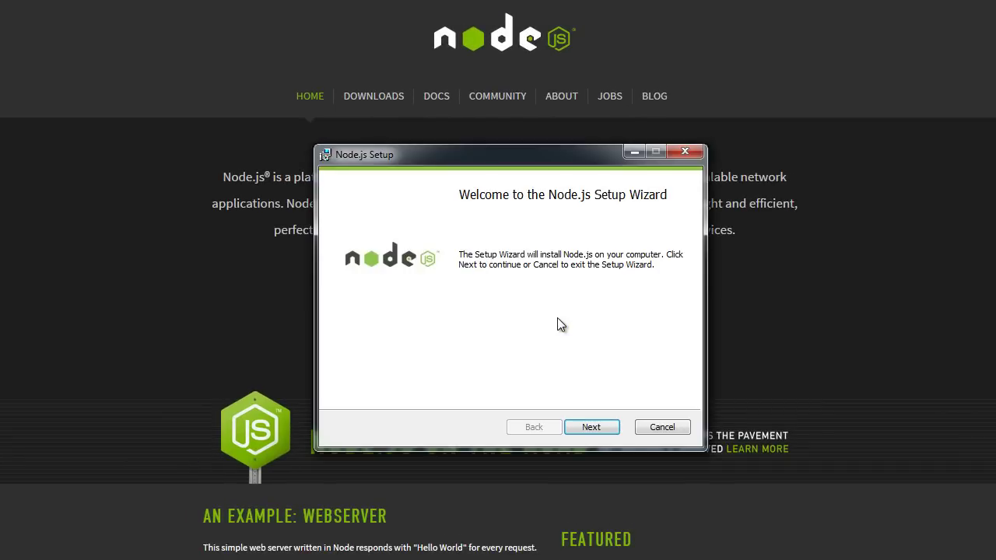
key(super+Home)
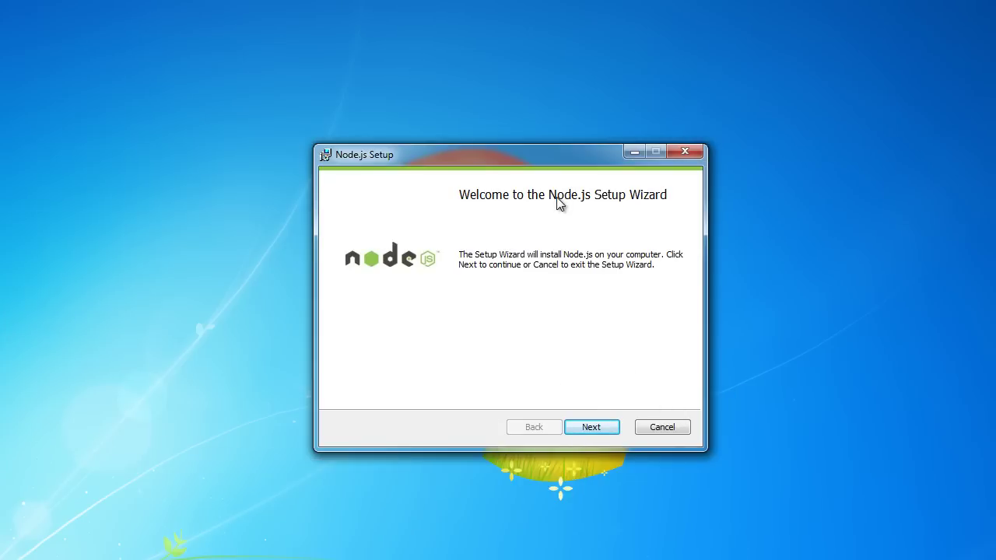
- Proceed past the setup wizard's welcome page and accept the terms of the Node.js license agreement
click(595, 427)
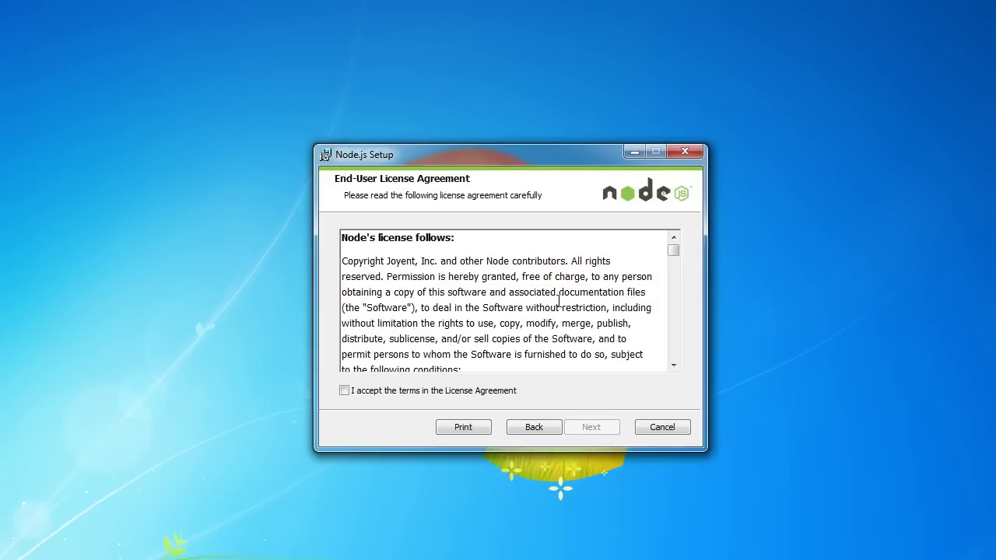
drag(674, 251, 675, 360)
click(344, 391)
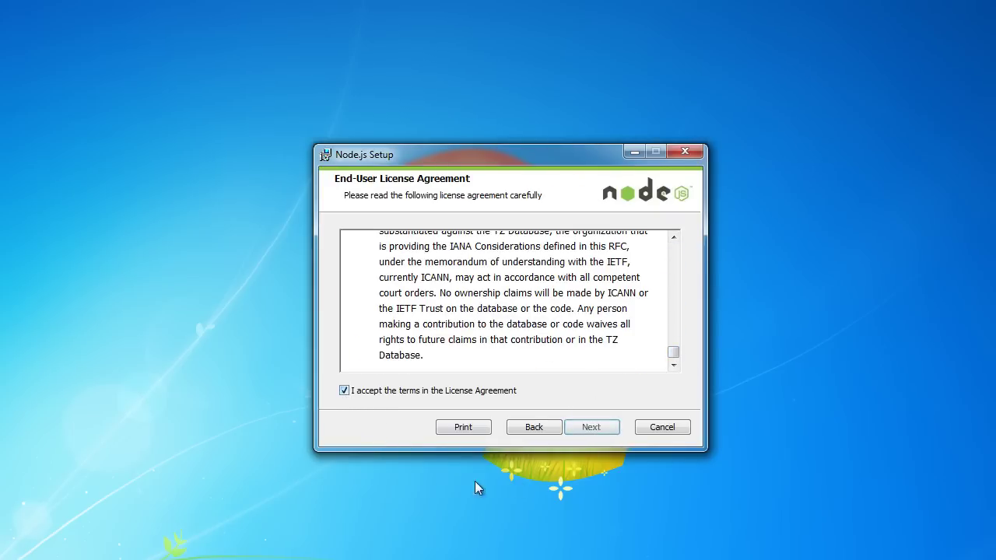
click(600, 432)
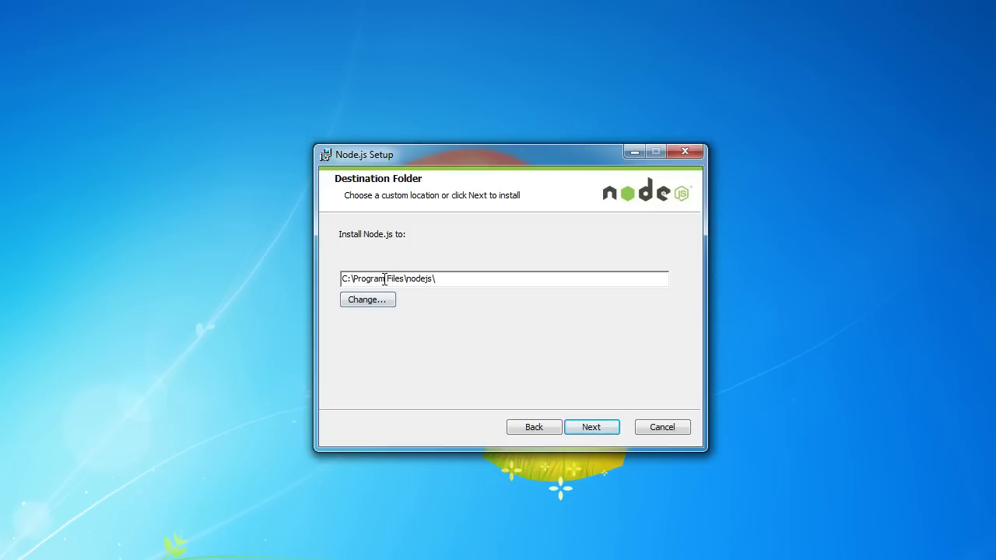
- Install Node.js with the default destination folder and features, allow the system permission request, and finish the wizard
click(591, 427)
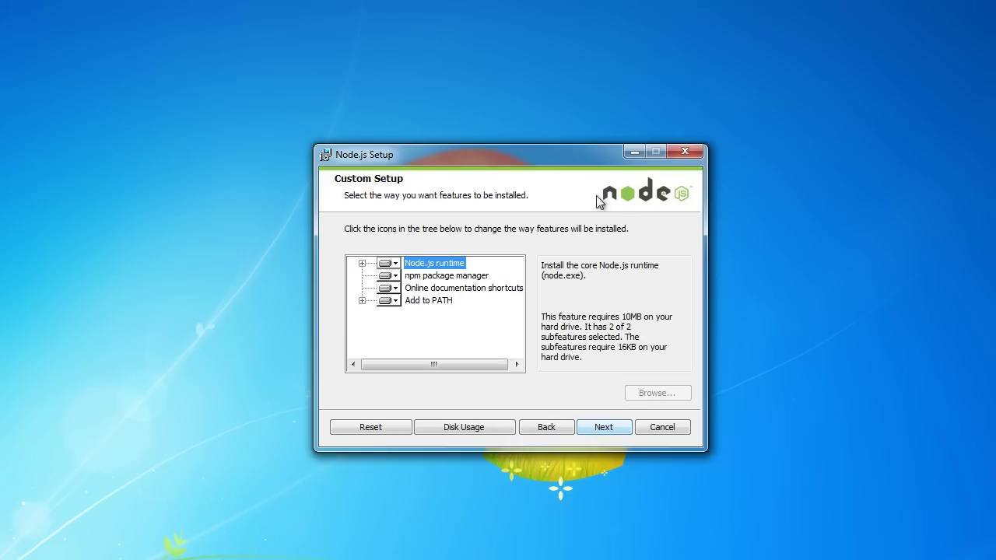
click(604, 427)
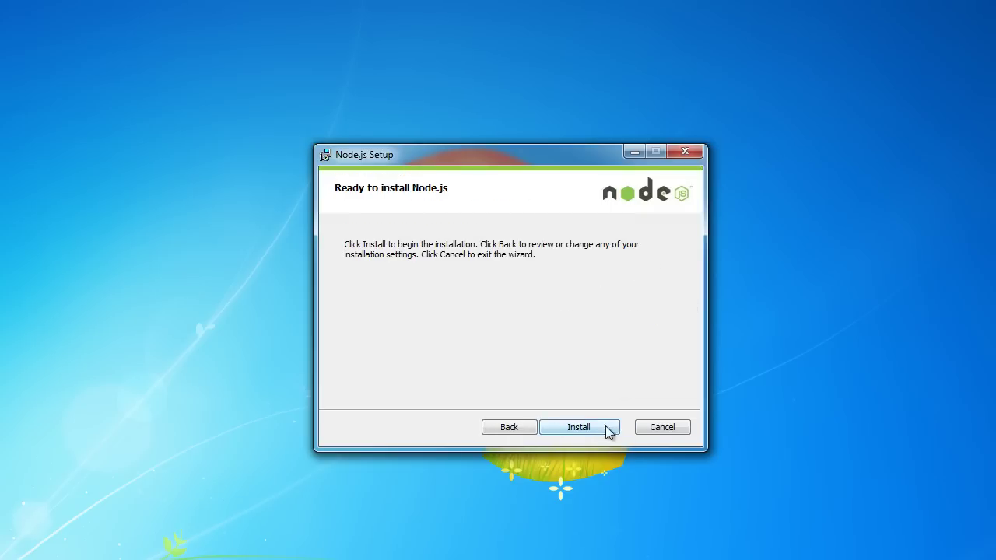
click(594, 427)
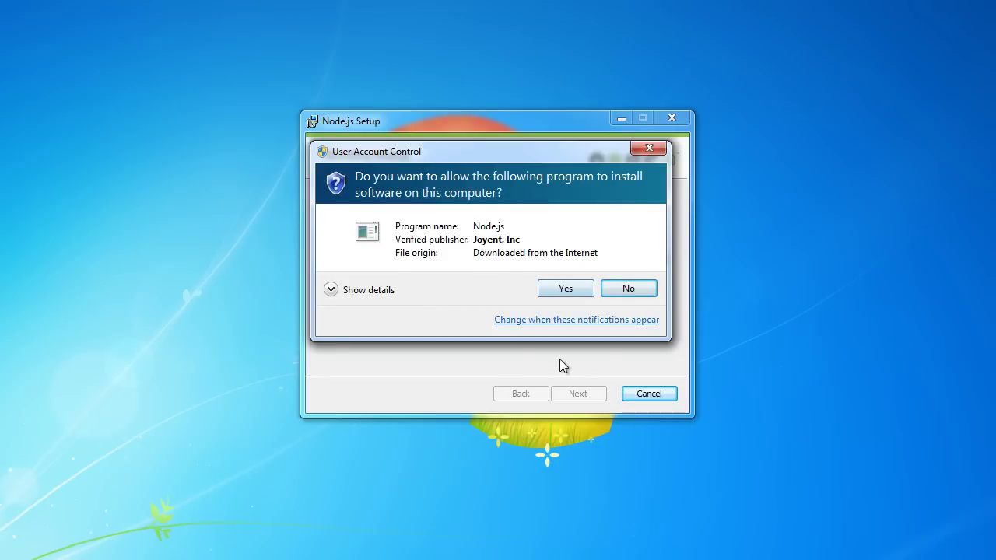
click(566, 289)
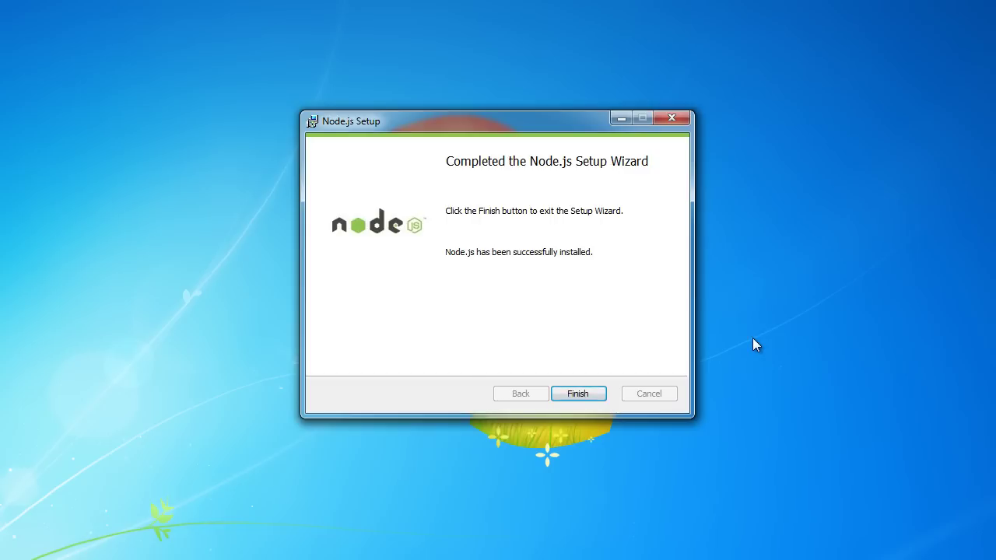
click(580, 392)
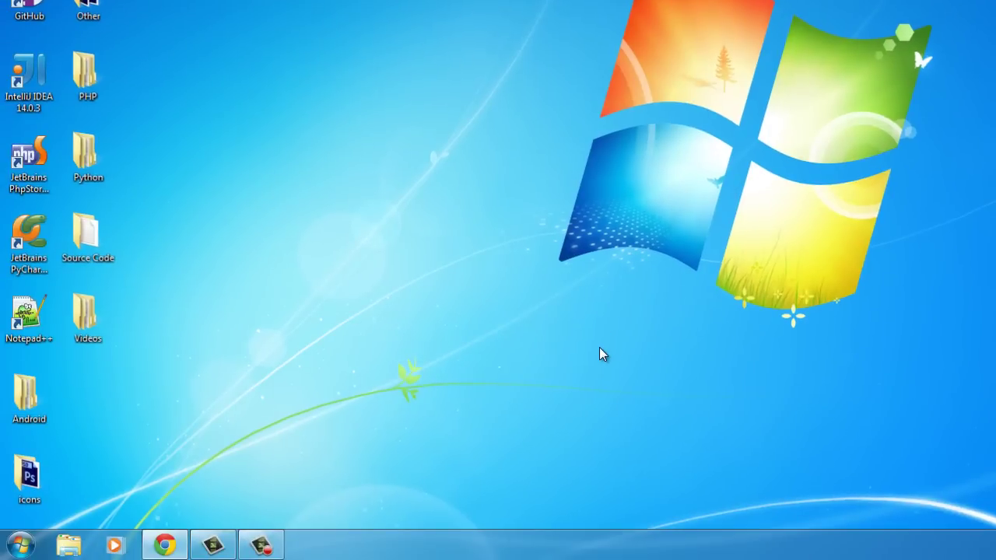
- Find cmd through the system search, open the Command Prompt, and reposition its window near the middle of the desktop
click(21, 545)
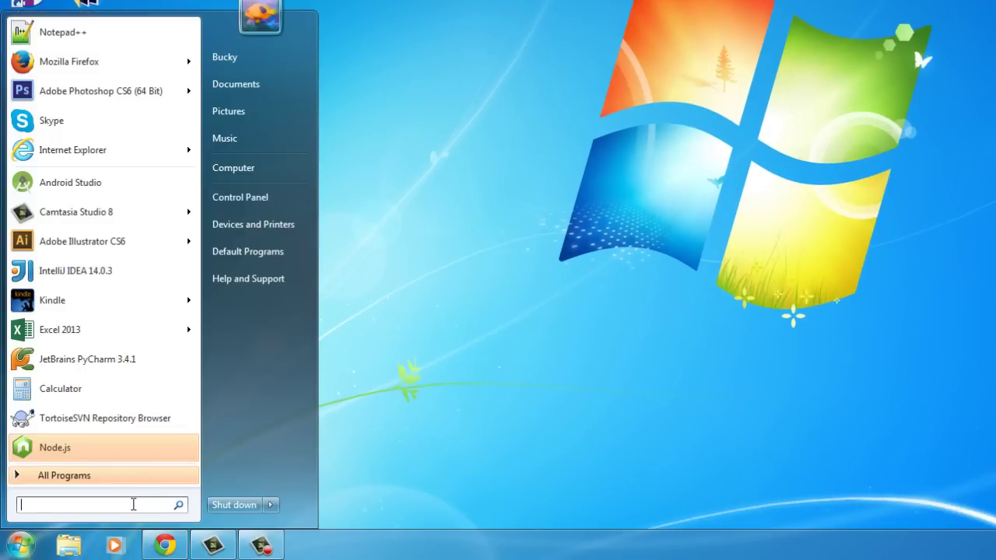
click(591, 458)
click(28, 545)
text(cmd)
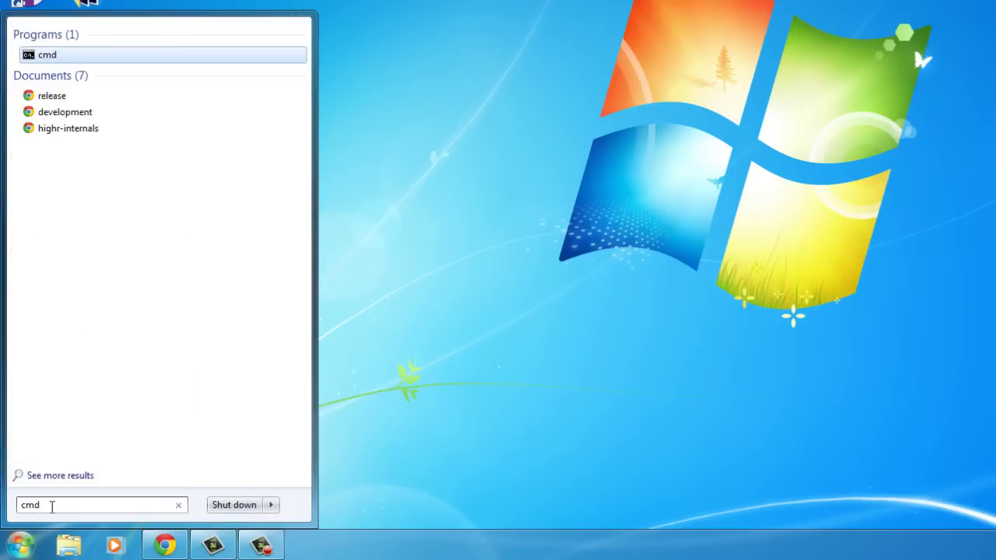
click(69, 56)
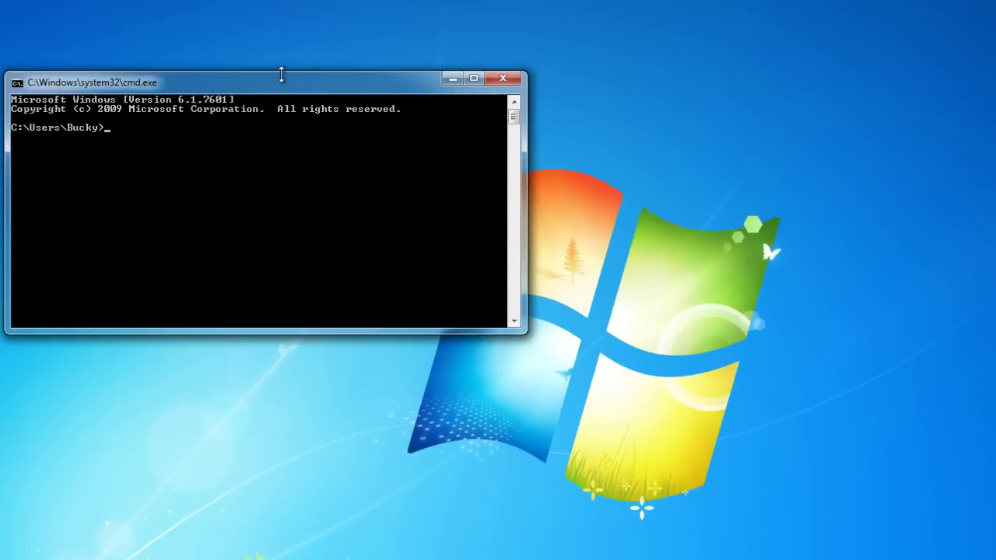
drag(303, 47, 437, 126)
drag(411, 158, 438, 180)
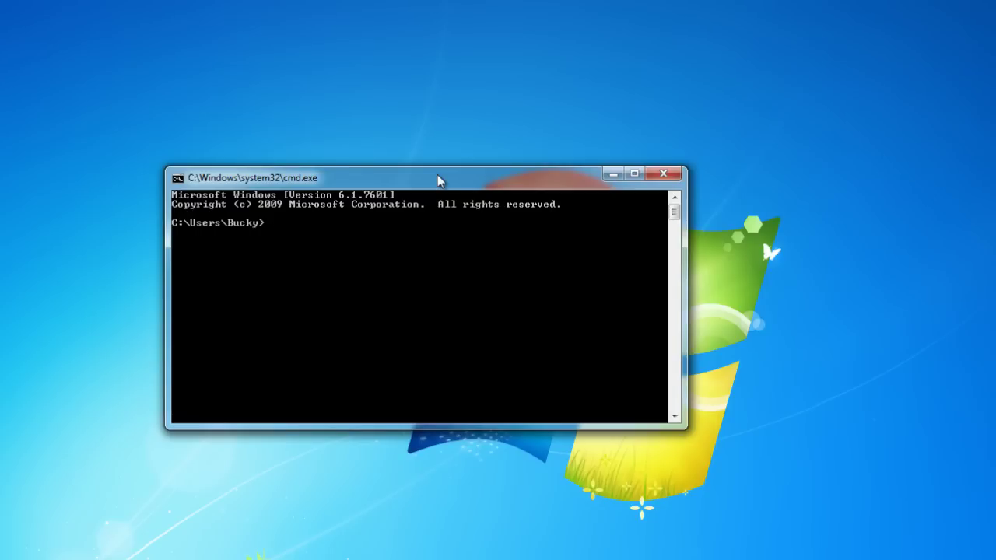
- Start the Node interactive shell, run console.log('bacon'); in it, and close the console window
text(node)
key(Return)
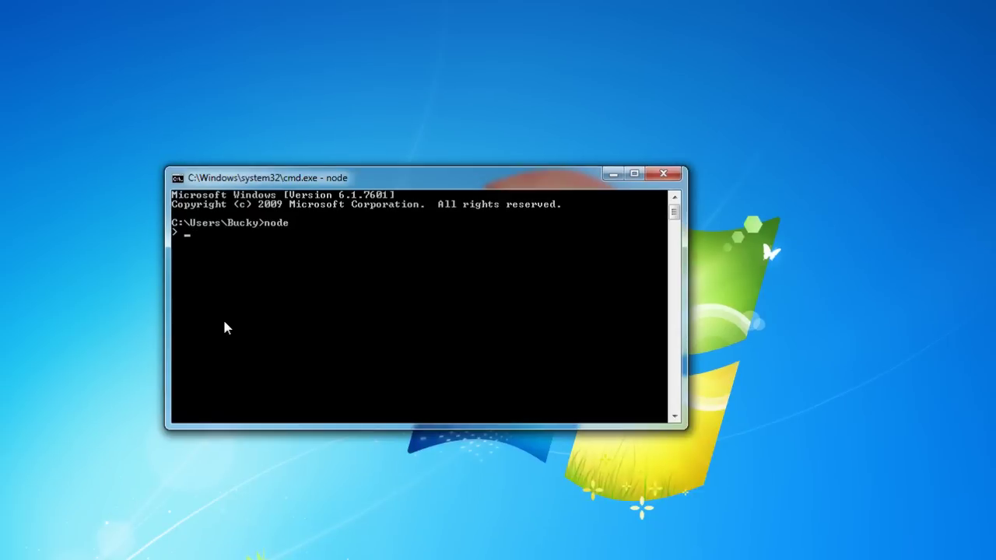
text(console)
text(.log)
text((''))
text(bacon)
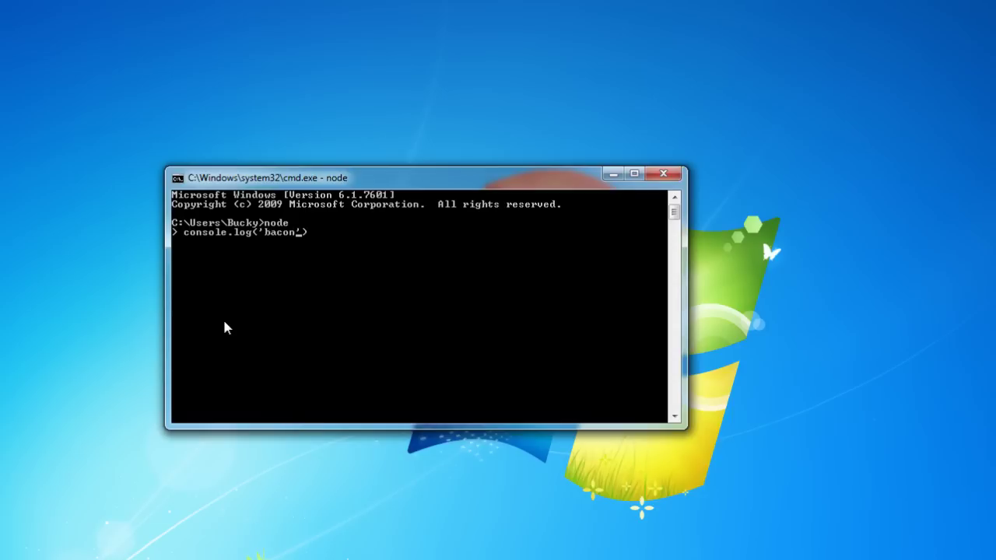
key(End)
text(;)
key(Return)
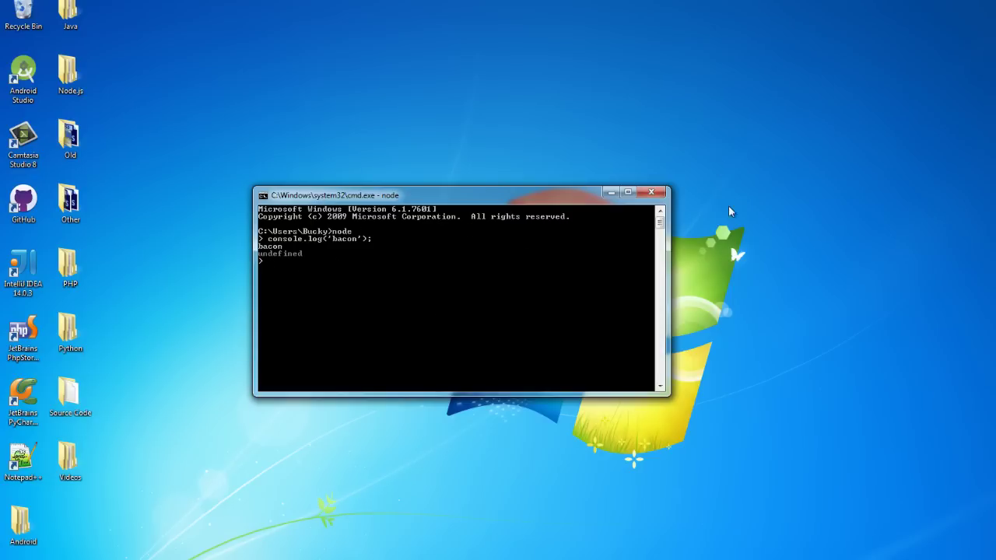
click(651, 192)
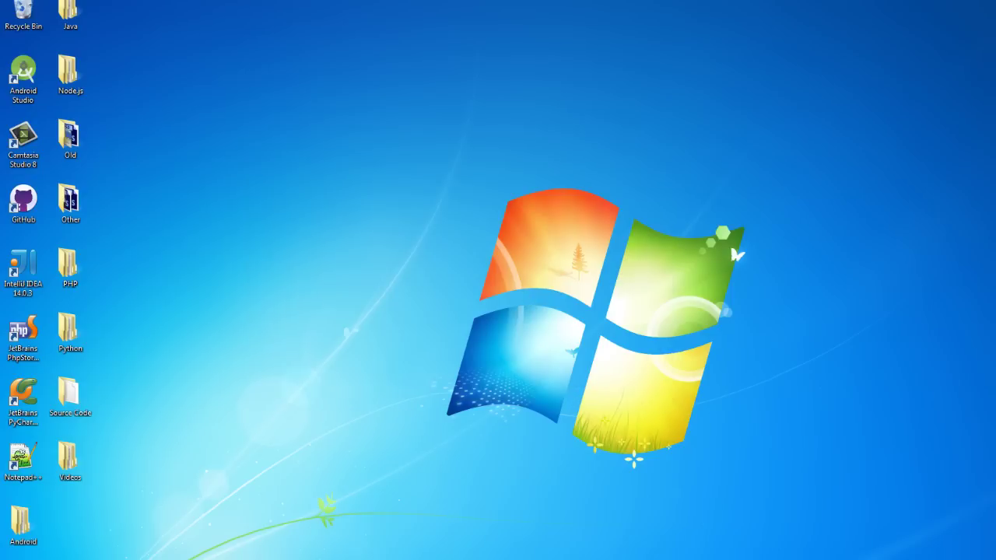
- Switch to the browser and view WebStorm's licensing options for individual developers
key(alt+Tab)
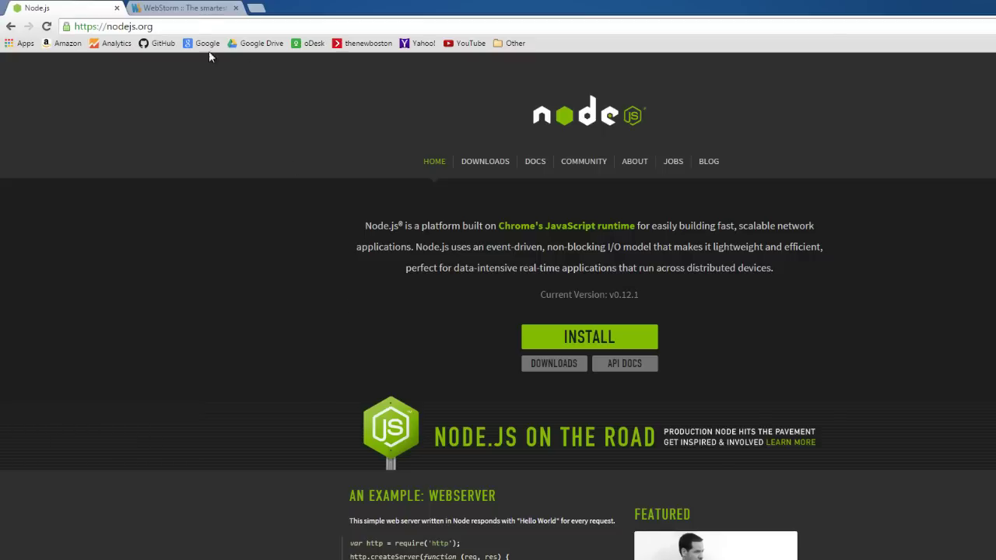
click(177, 8)
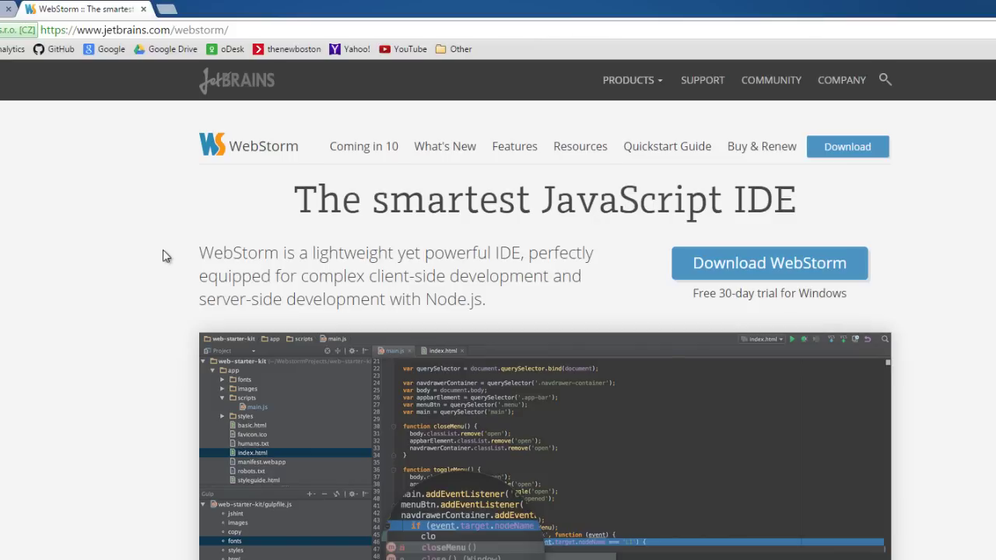
click(751, 150)
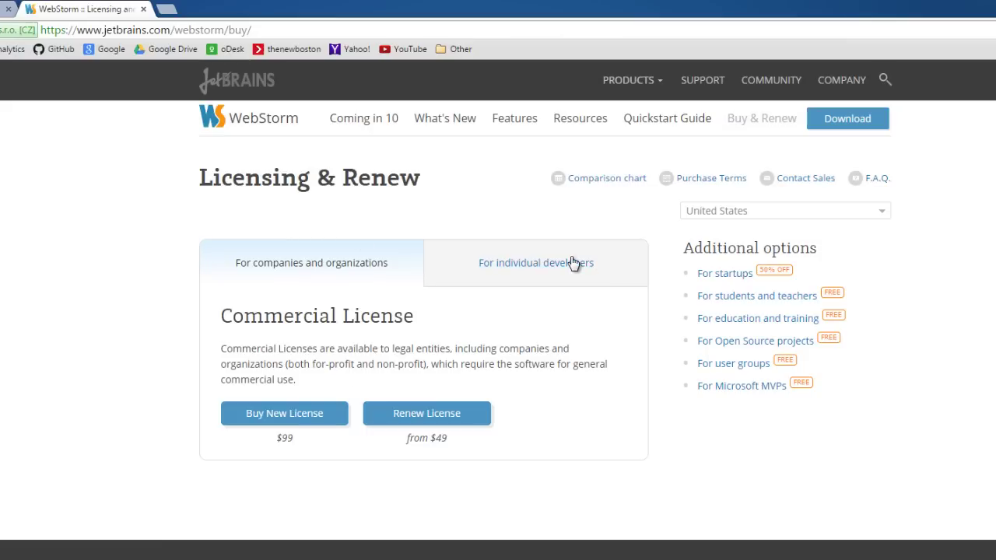
click(573, 263)
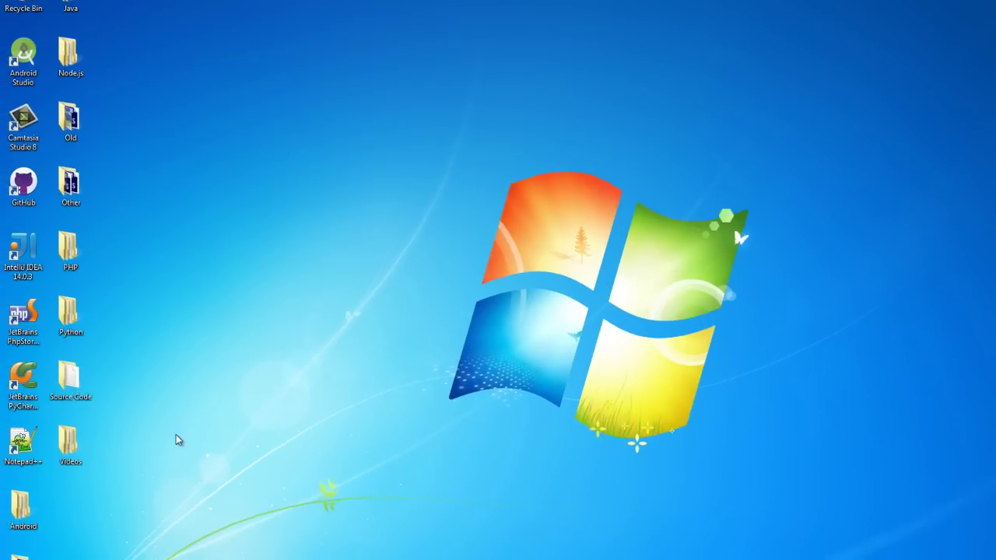
- Launch IntelliJ IDEA, dismiss the update notice, and start a new project of type Static Web
double_click(23, 253)
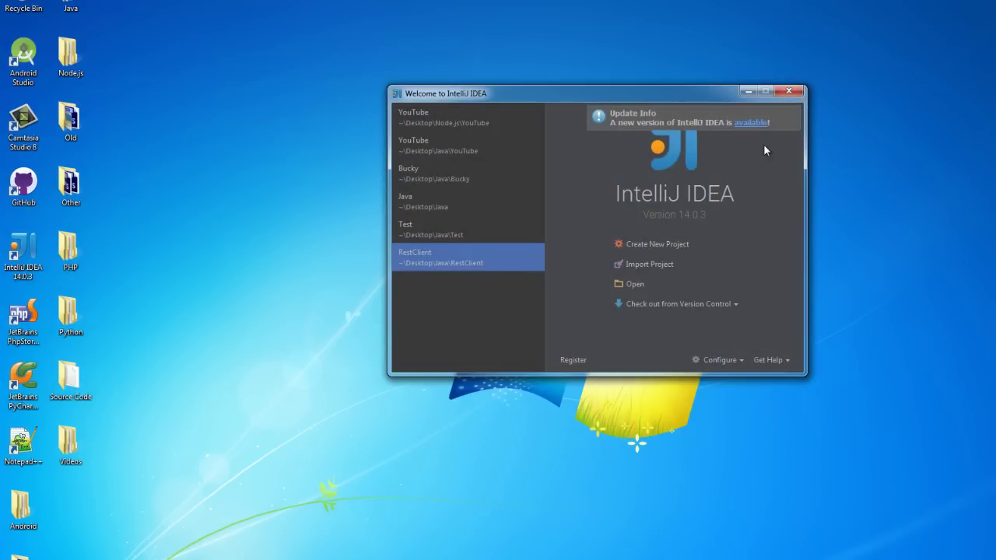
click(792, 113)
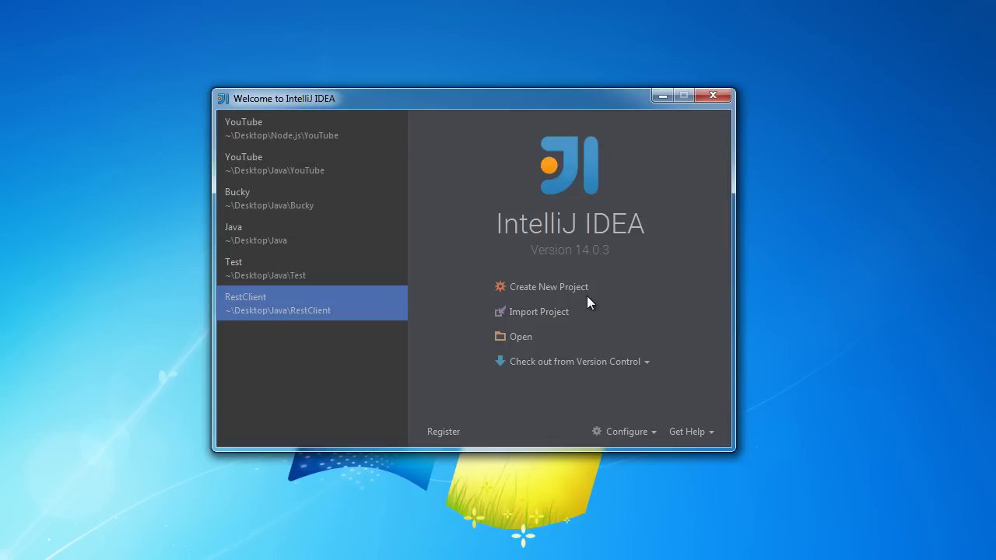
click(564, 293)
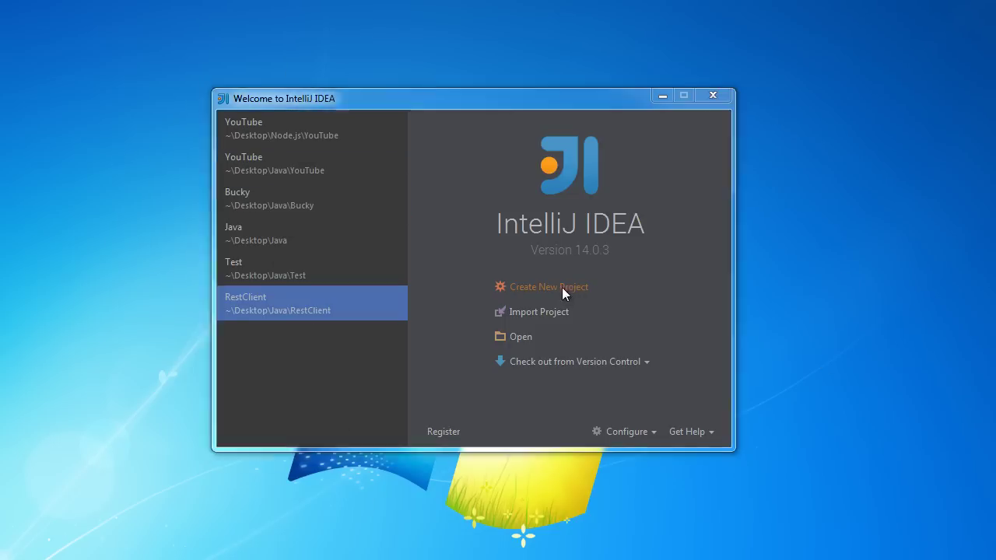
drag(97, 2, 369, 32)
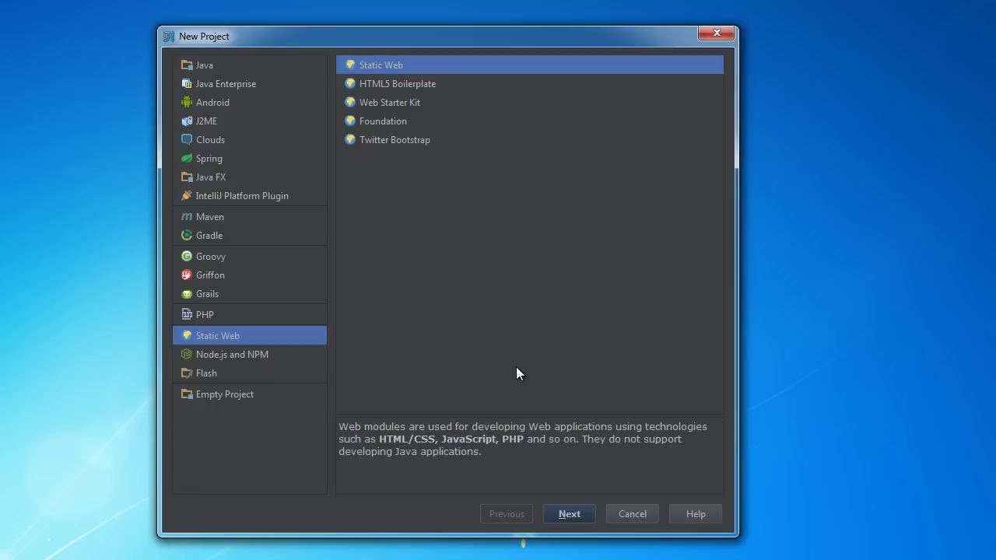
click(569, 513)
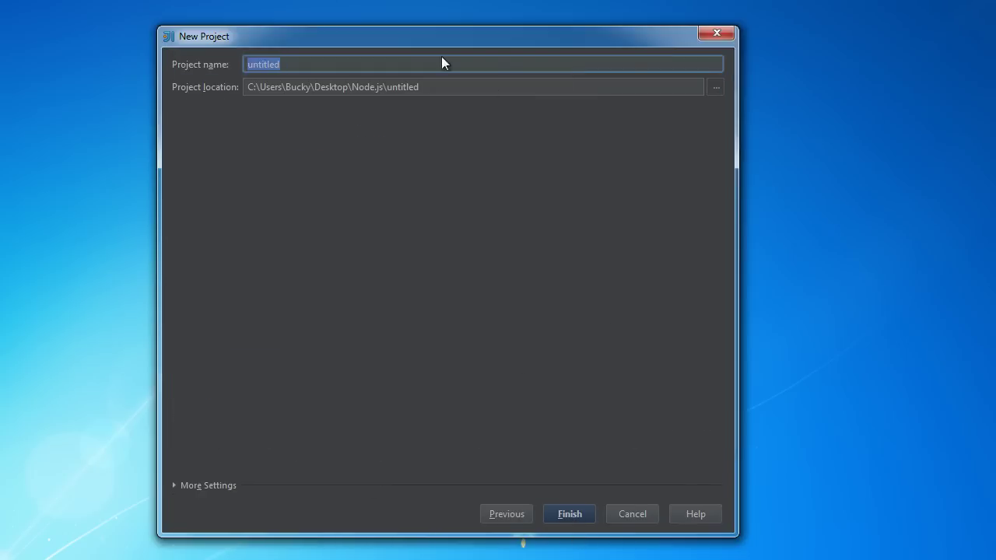
- Choose the desktop's Node.js folder as the project location, name the project with the author's first name, and create it
click(714, 87)
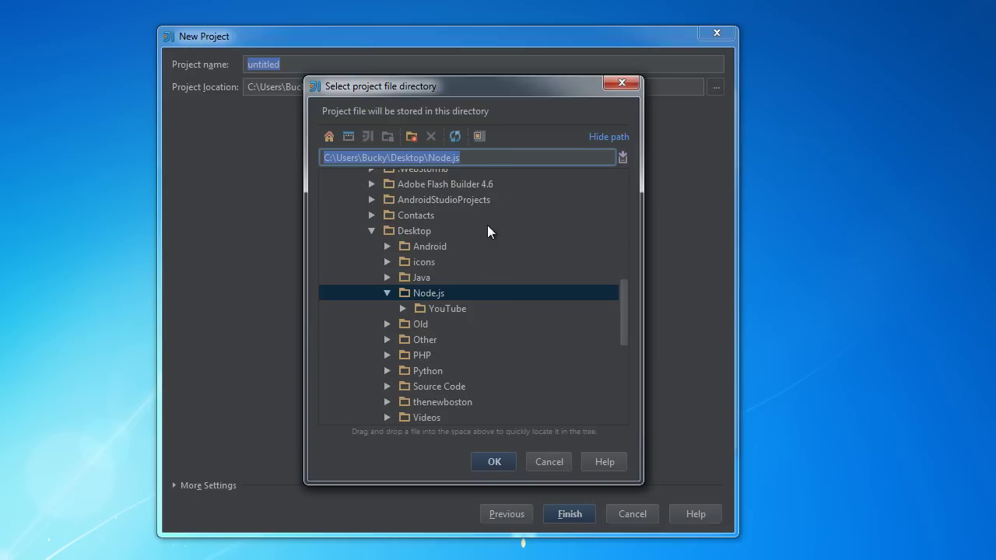
click(419, 293)
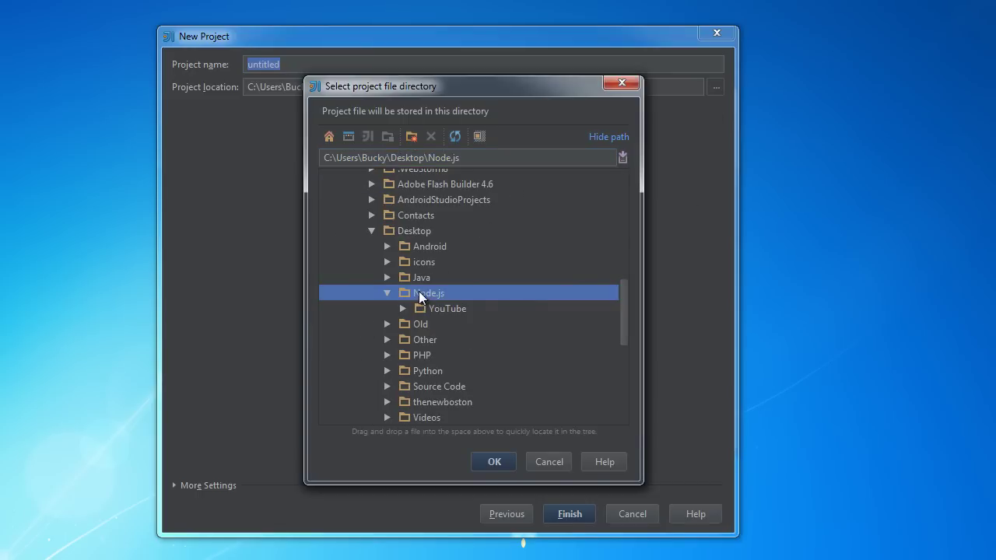
click(493, 462)
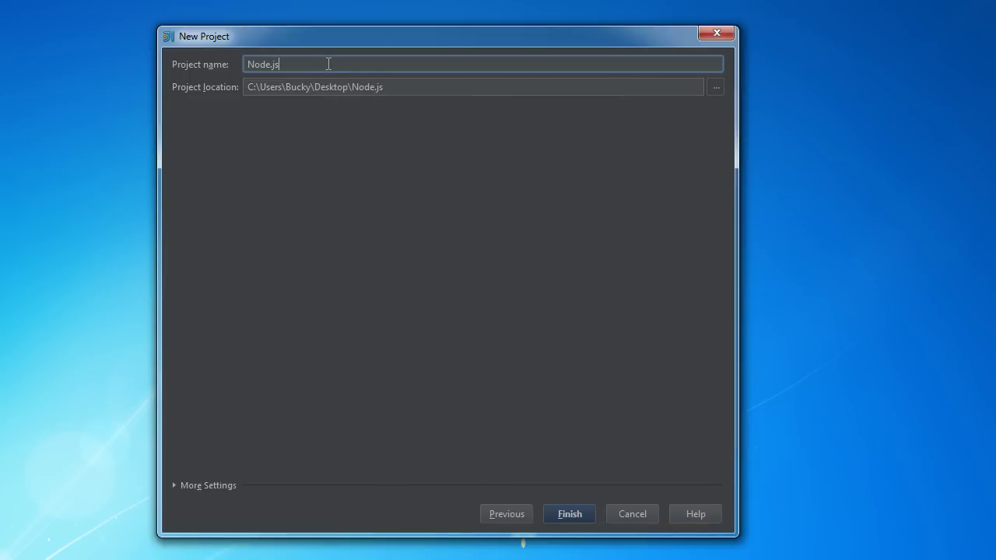
drag(330, 66, 34, 39)
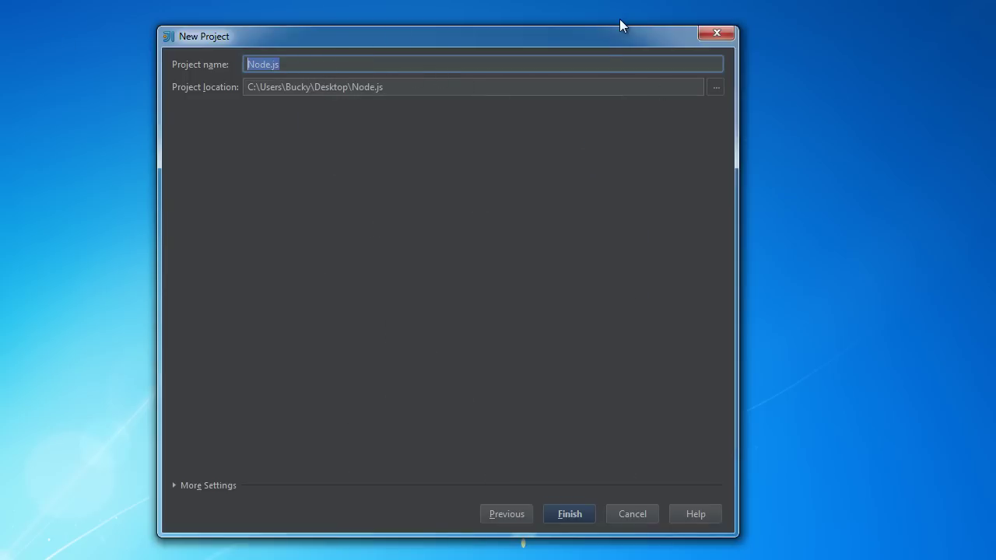
text(Bucky)
key(ctrl+a)
click(568, 513)
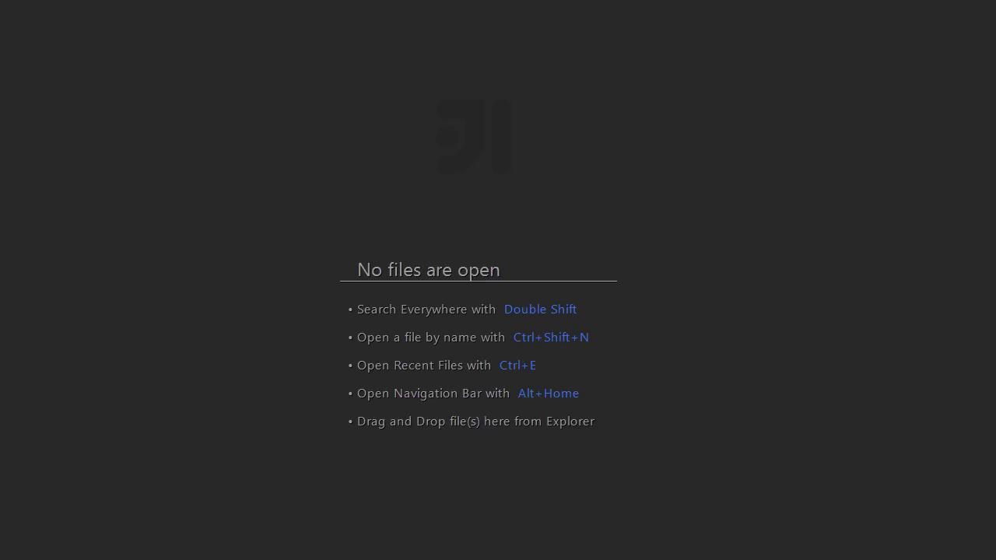
- Examine the new project's generated files, including the contents of the .idea folder and the .iml module file
click(70, 98)
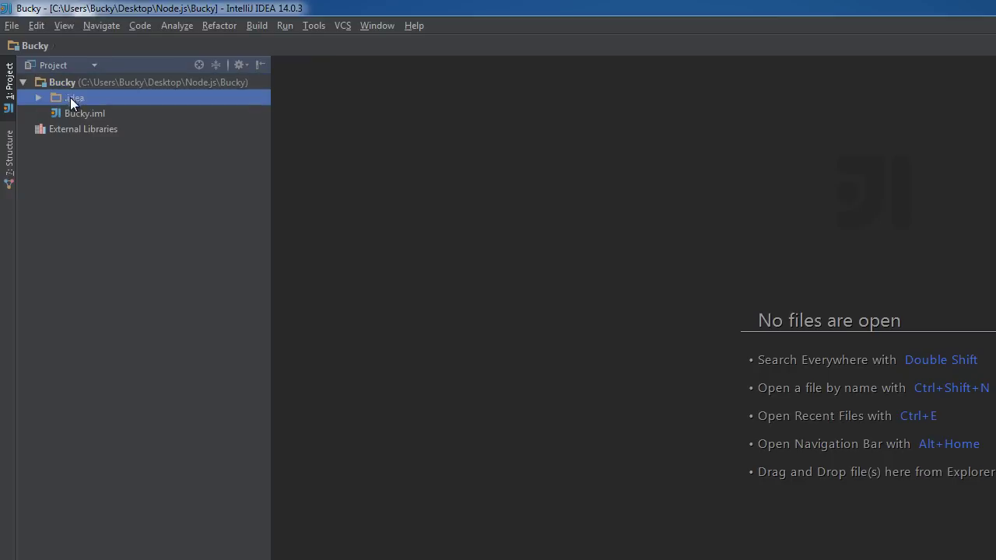
click(78, 113)
click(53, 83)
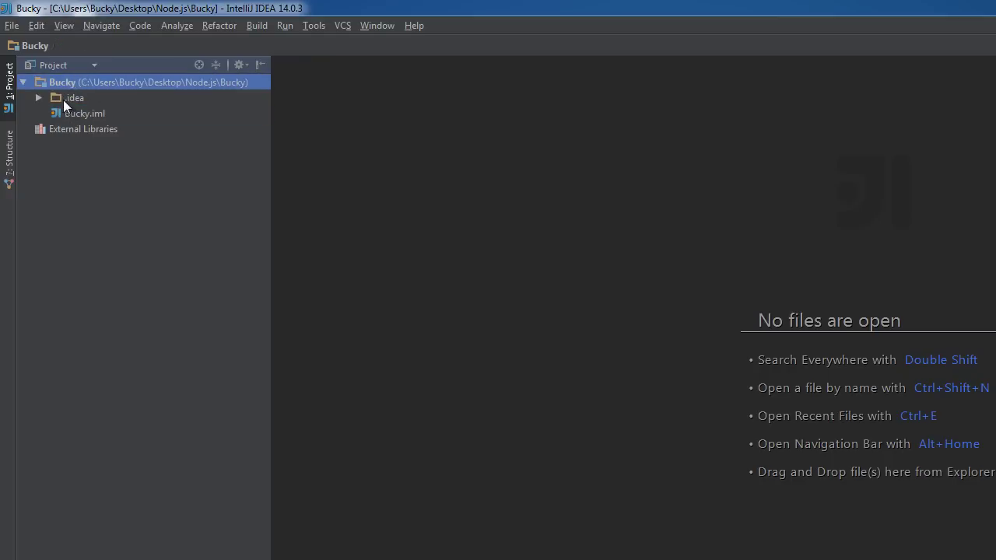
click(63, 99)
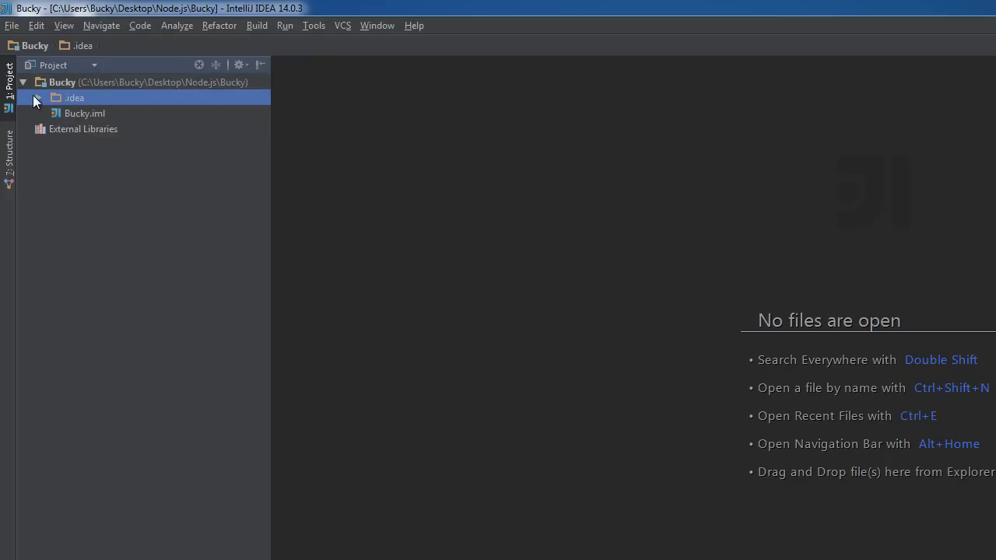
click(34, 96)
click(35, 96)
click(37, 97)
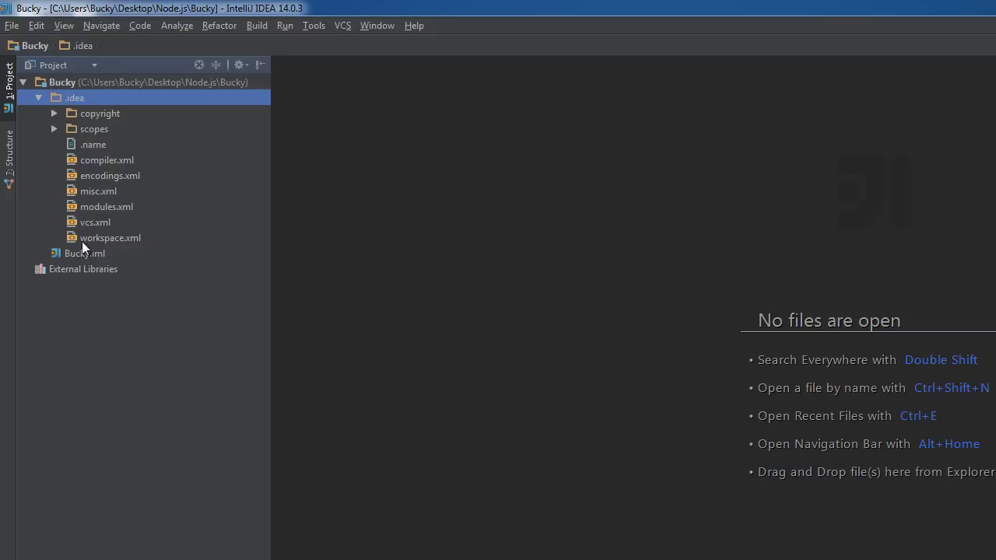
click(38, 98)
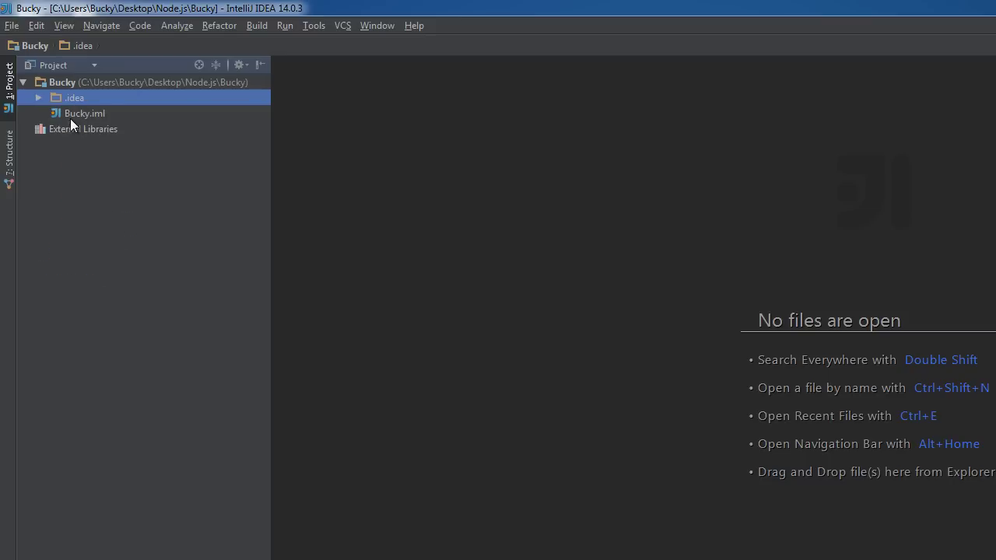
click(69, 115)
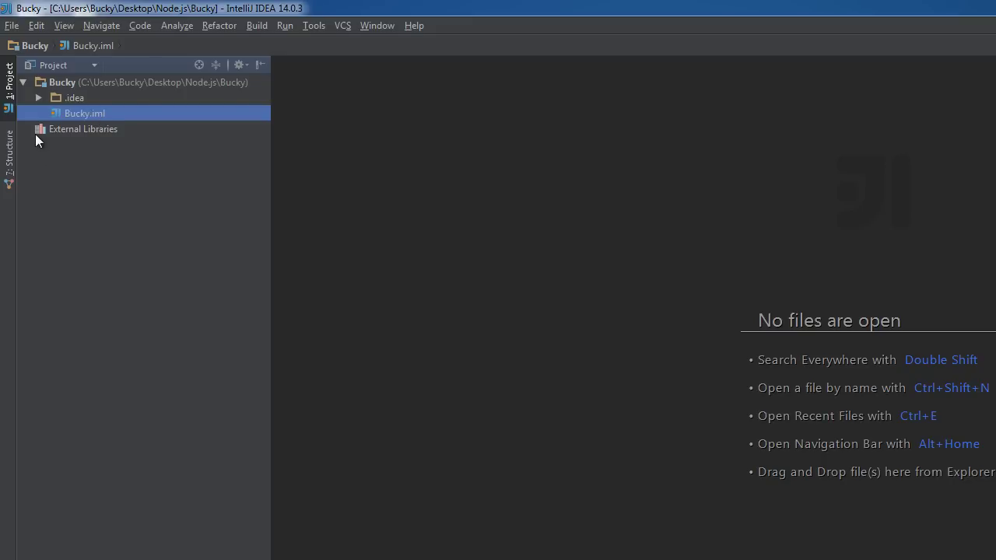
- Create a new JavaScript file named app.js in the project's root folder
click(80, 85)
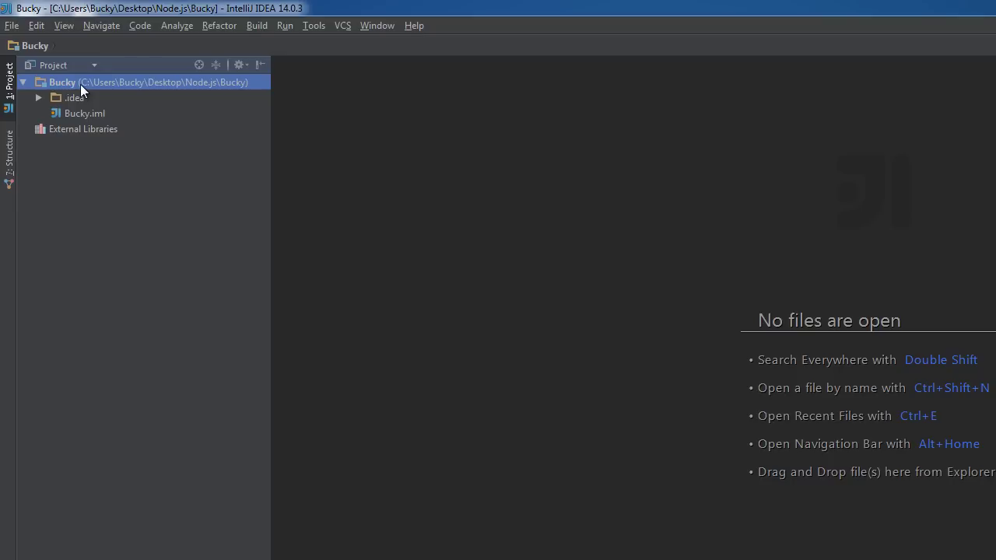
right_click(41, 81)
mouse_move(78, 90)
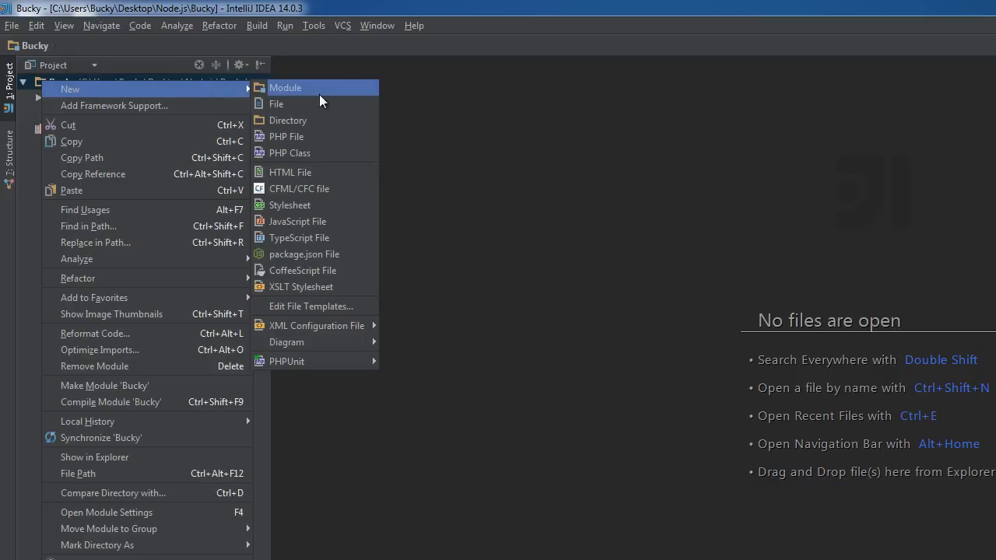
click(337, 220)
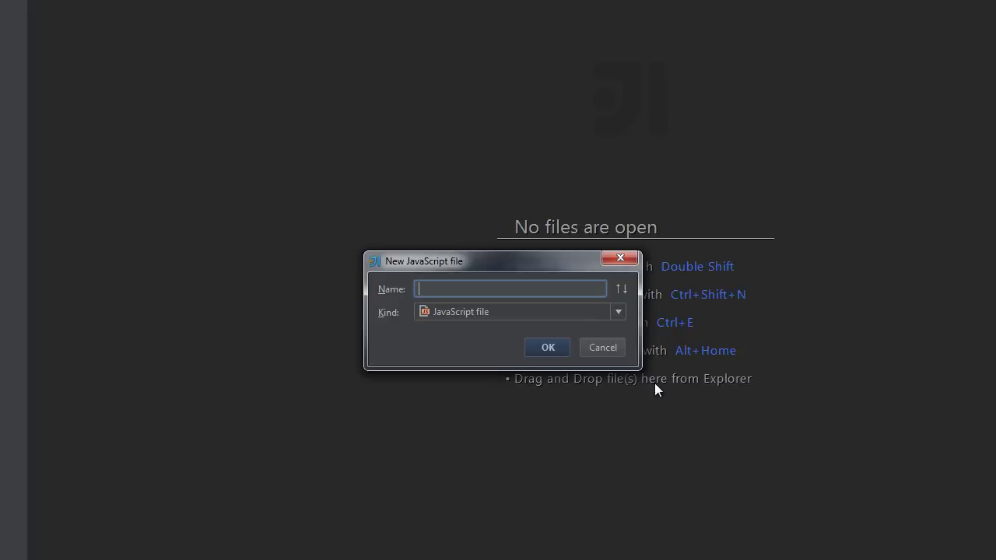
text(app.)
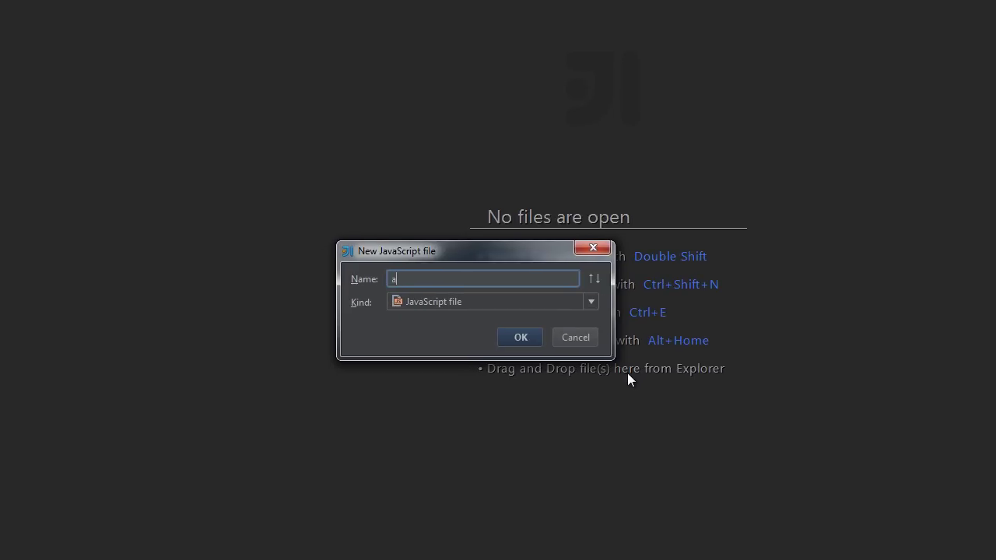
text(js)
click(520, 341)
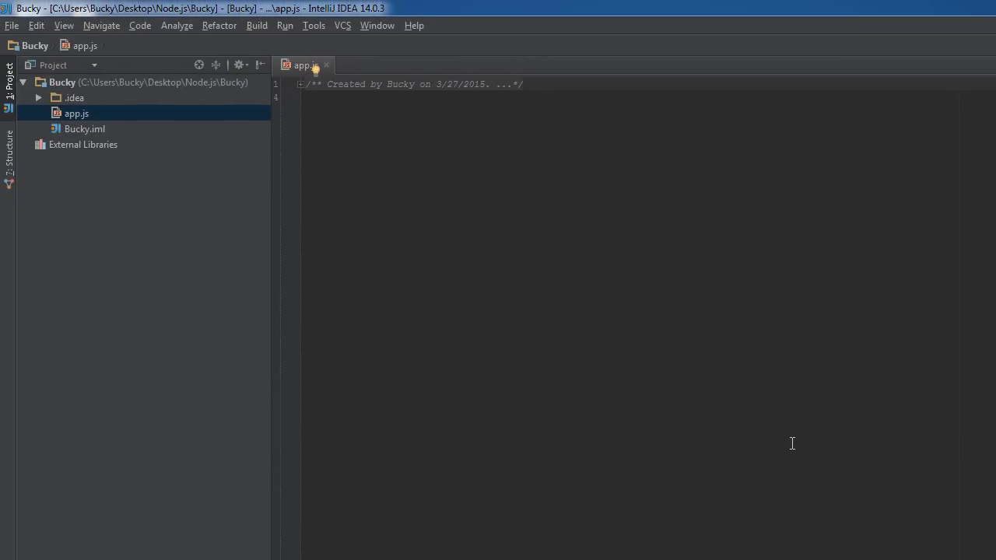
- Delete the generated header comment in app.js and write a console.log() call in its place
drag(702, 145, 393, 74)
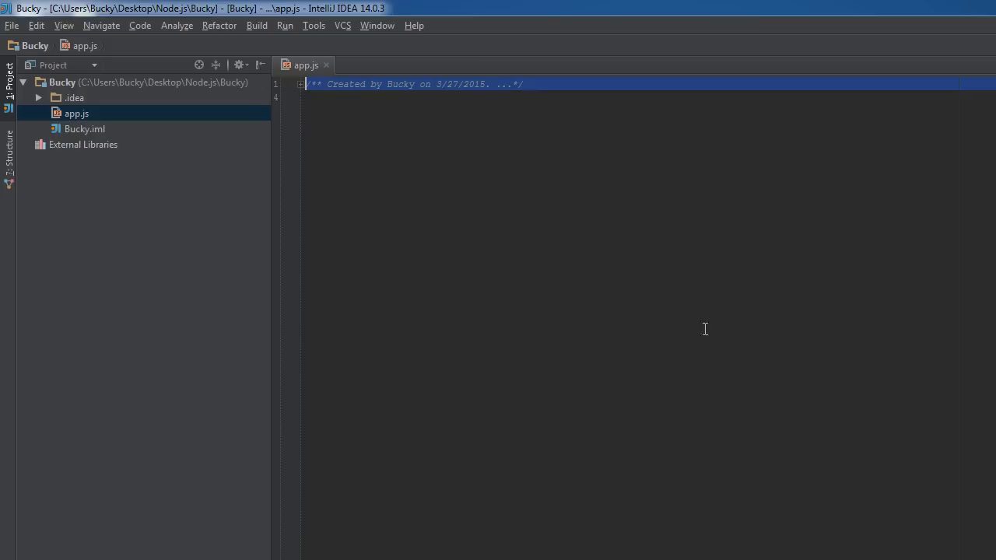
key(BackSpace)
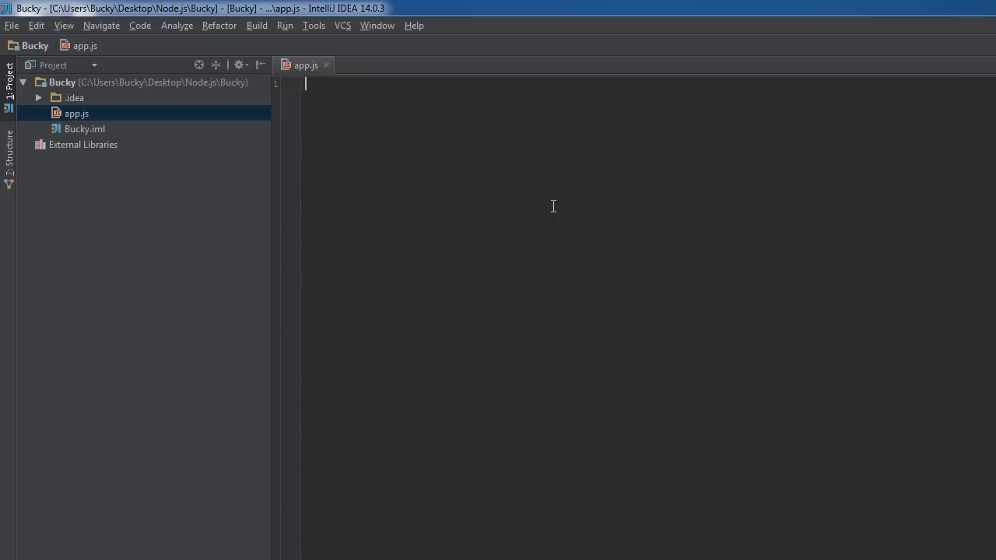
text(console.log(')
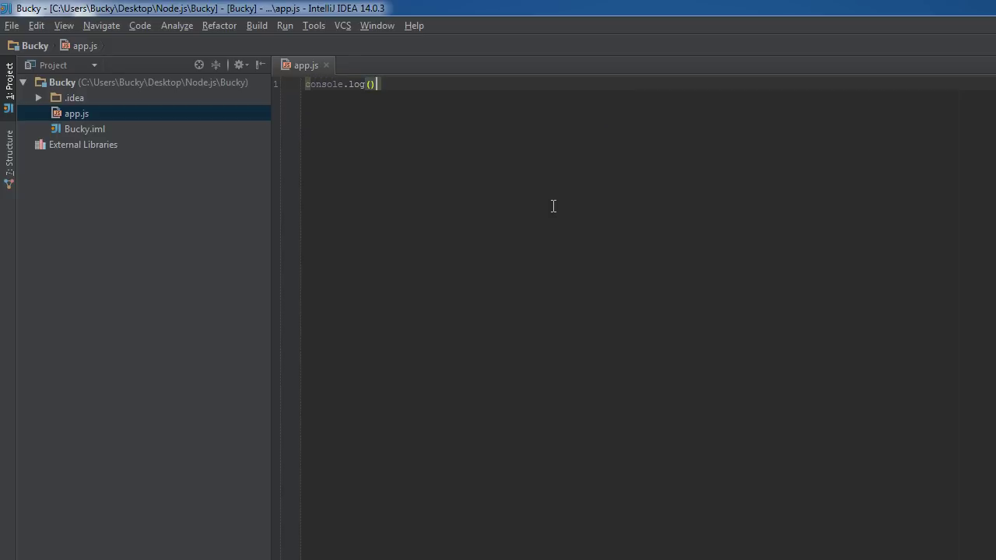